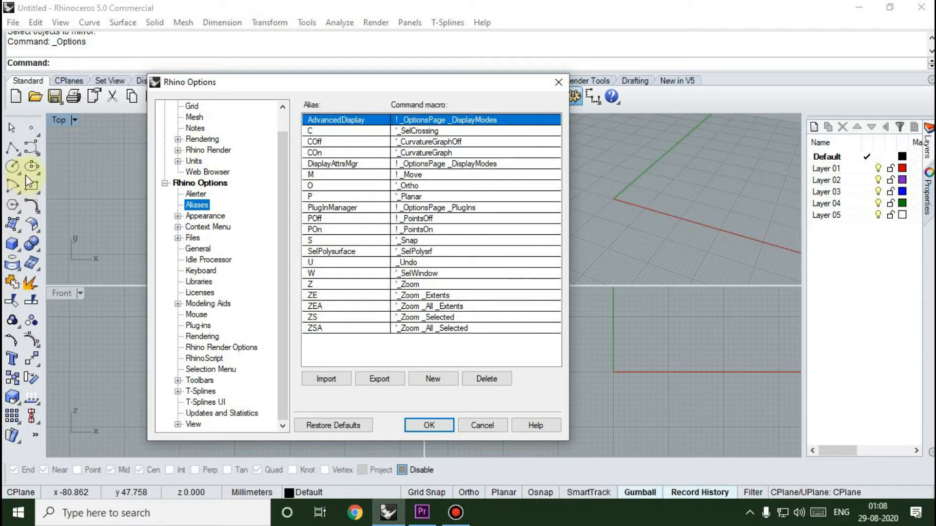
Step: Close the options dialog, start the Mirror command, and copy its name _Mirror from the command history
click(561, 83)
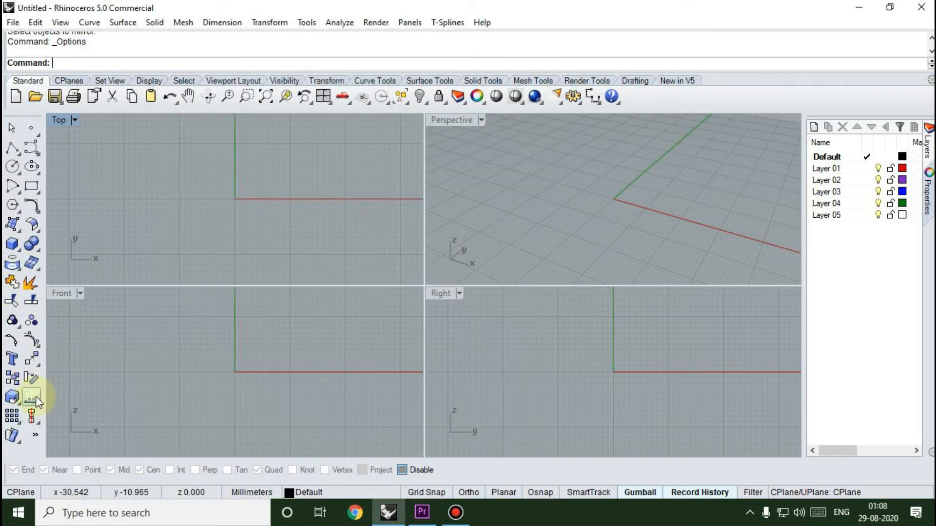
click(32, 359)
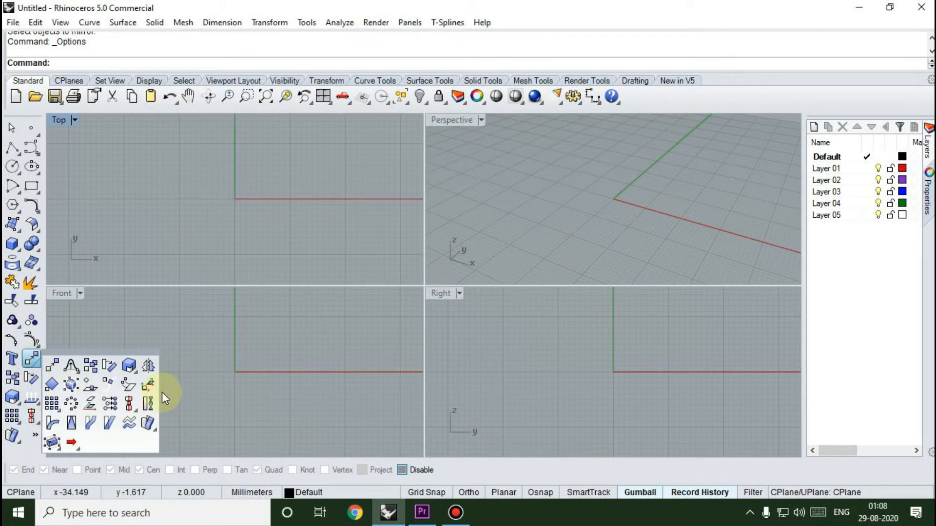
click(151, 367)
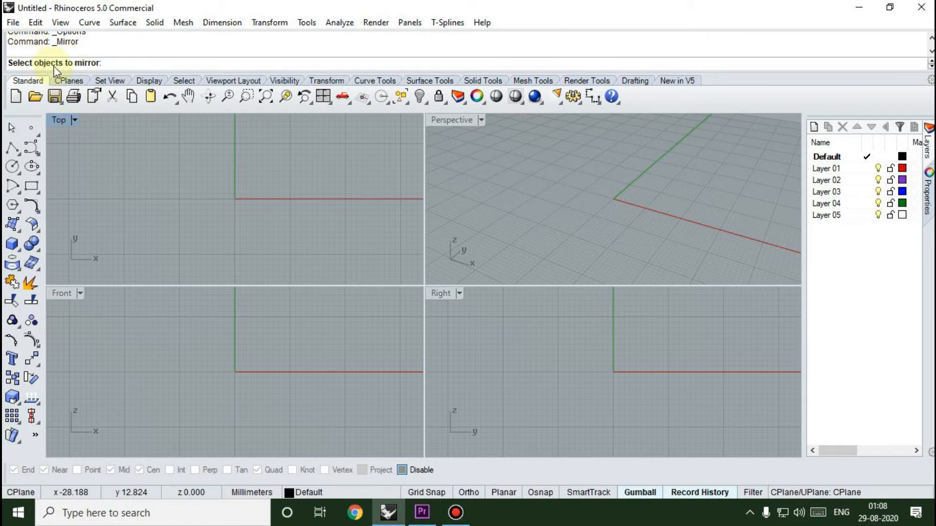
drag(51, 45, 58, 45)
right_click(70, 40)
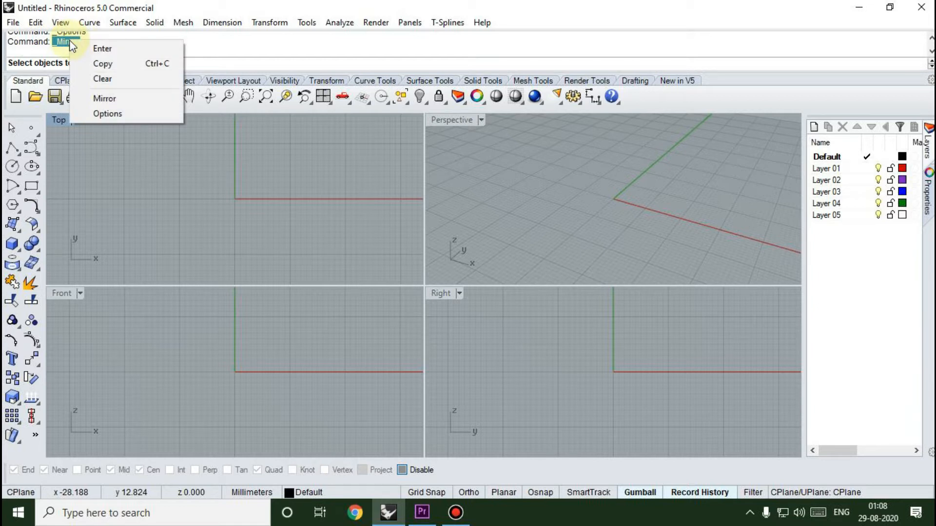
click(139, 65)
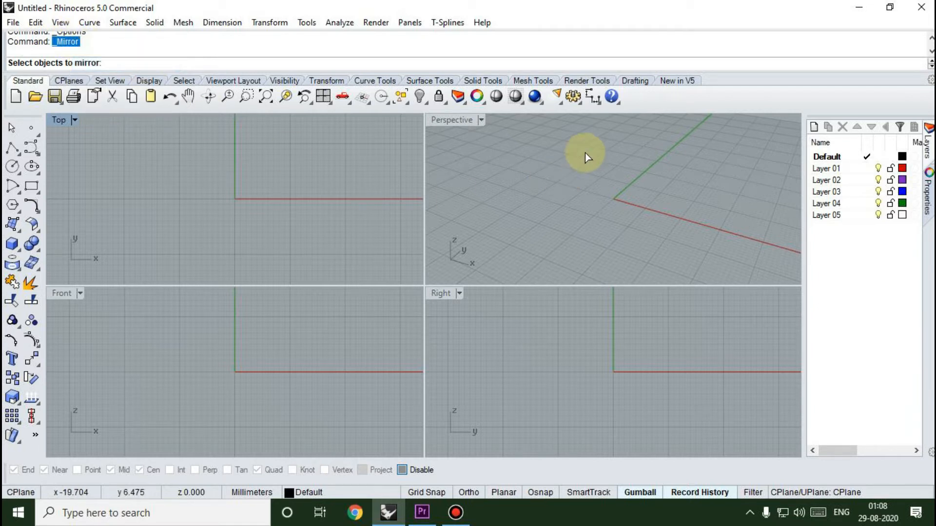
Step: Open the Aliases page of the Rhino options
click(574, 96)
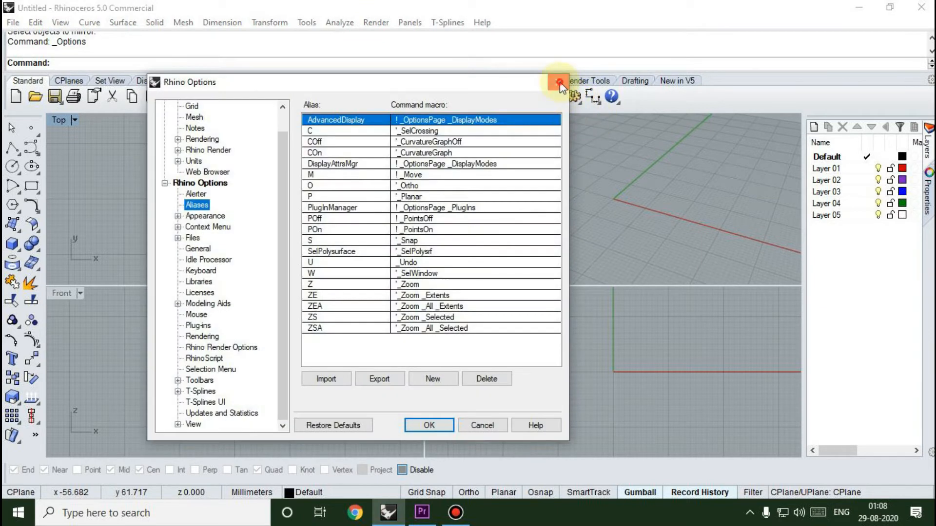
click(560, 84)
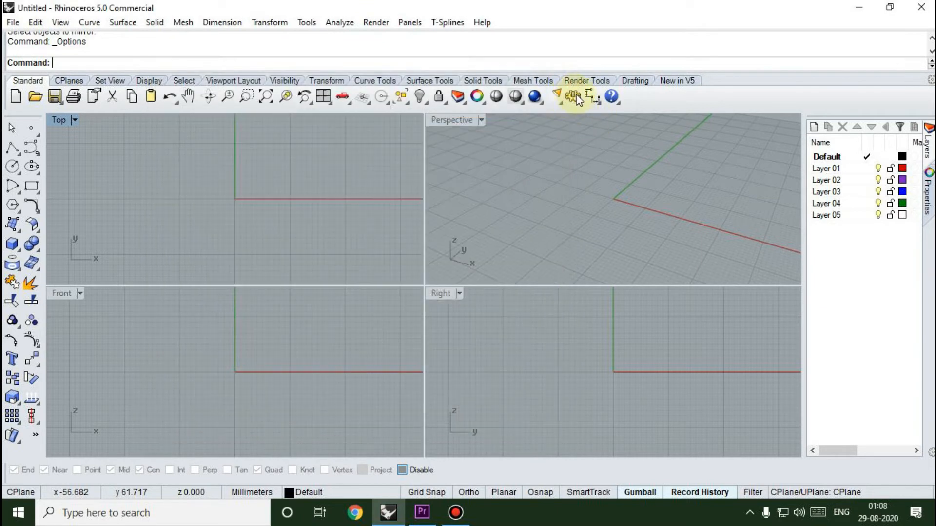
click(307, 22)
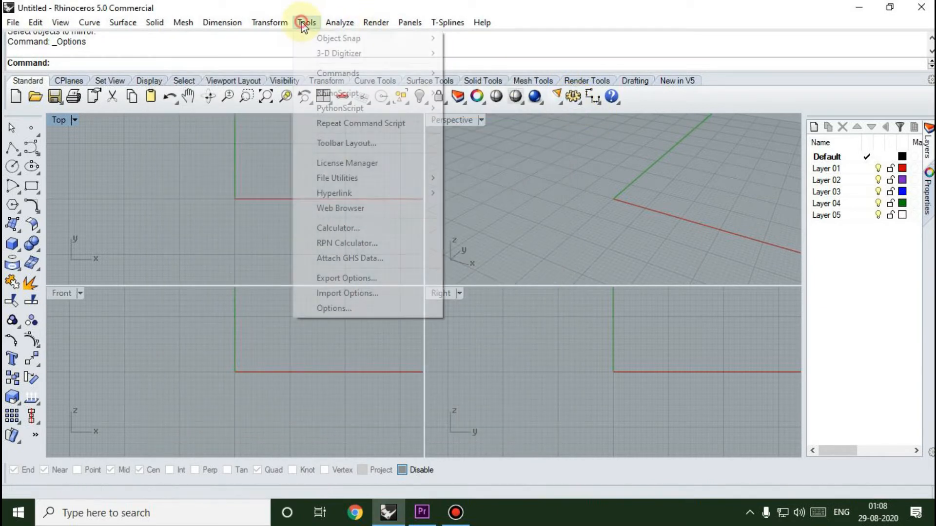
click(339, 310)
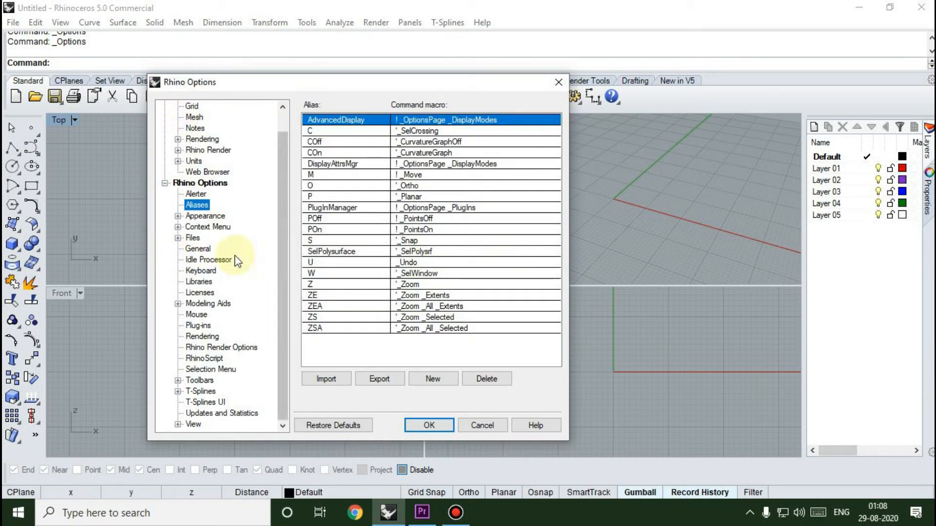
click(195, 207)
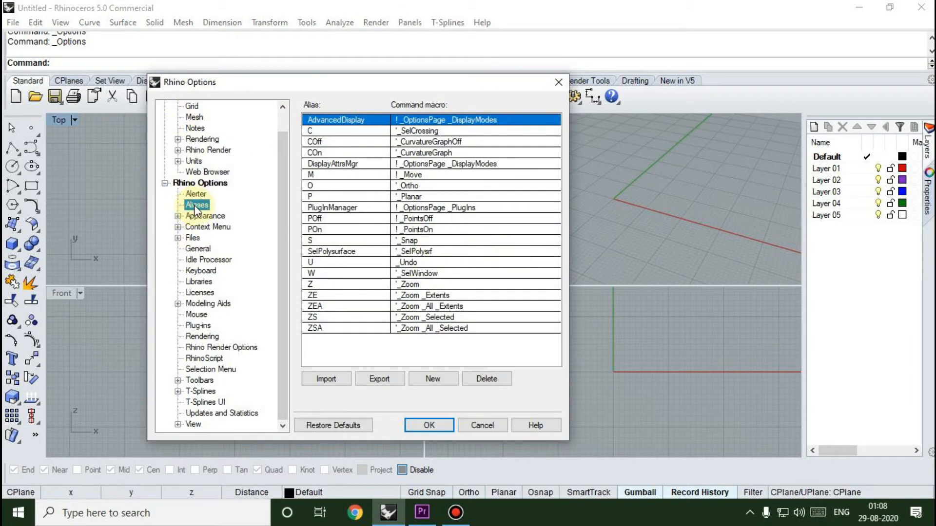
click(333, 353)
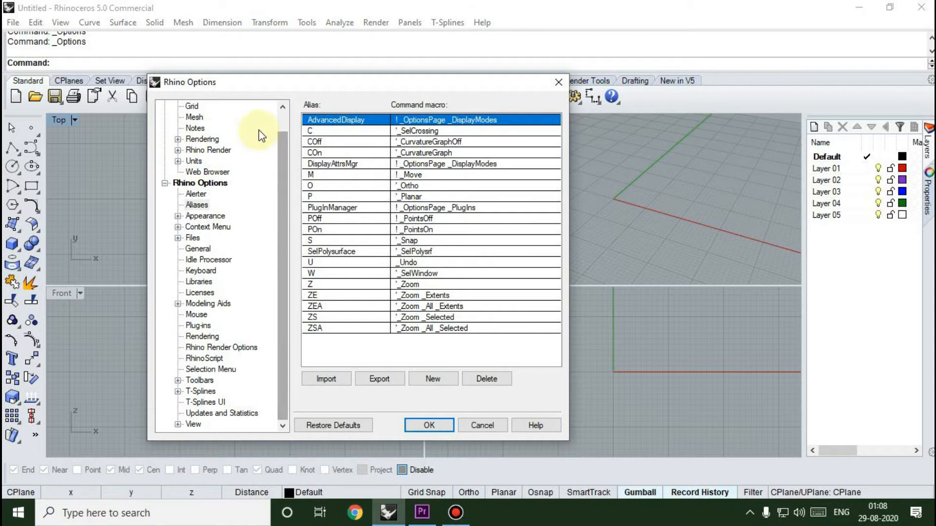
Step: Create a new alias mi with the copied command macro _Mirror and apply the options
click(435, 382)
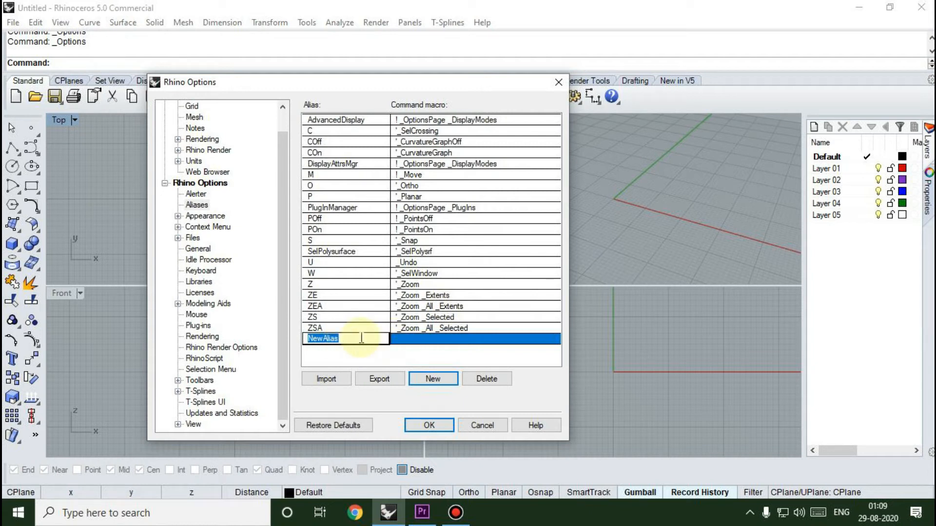
click(407, 339)
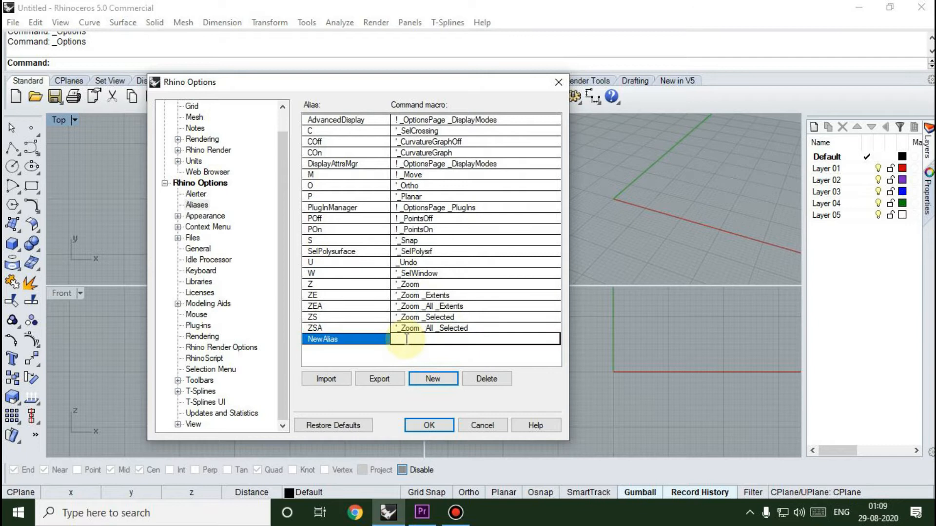
right_click(406, 340)
click(436, 208)
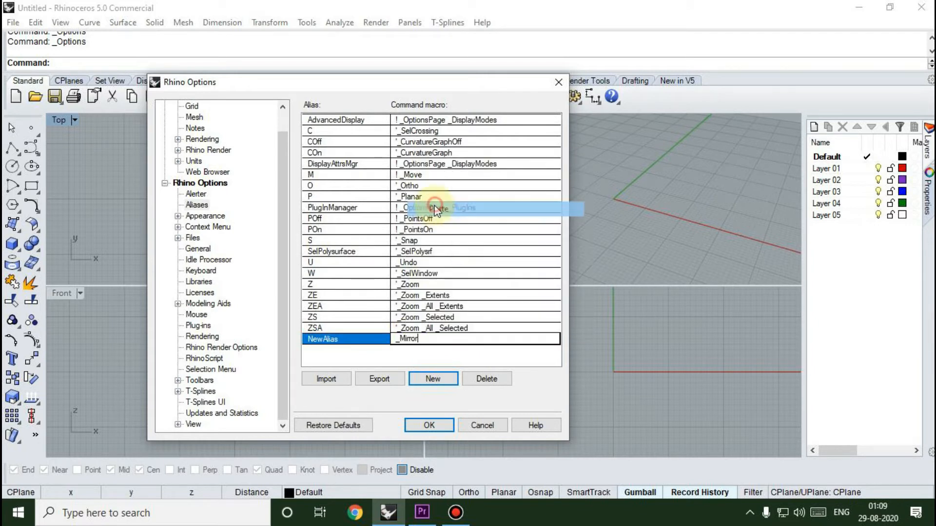
click(344, 339)
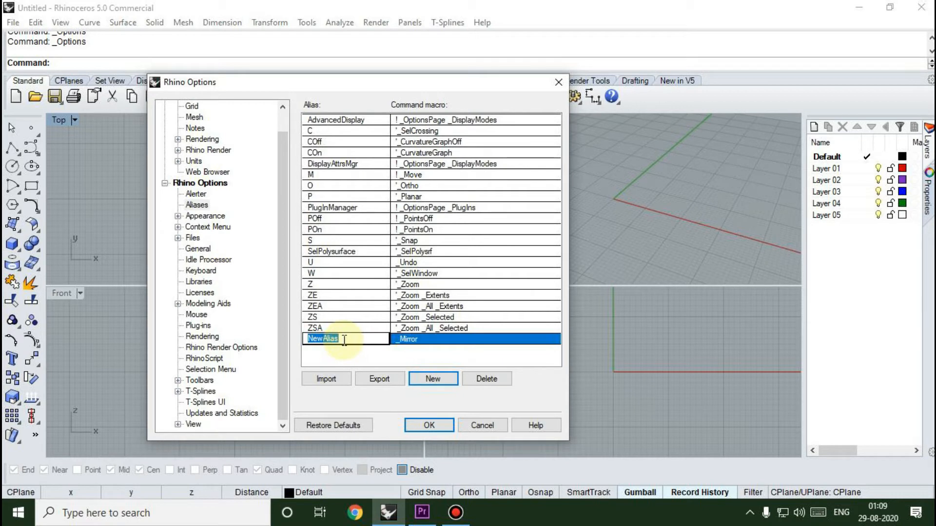
text(mi)
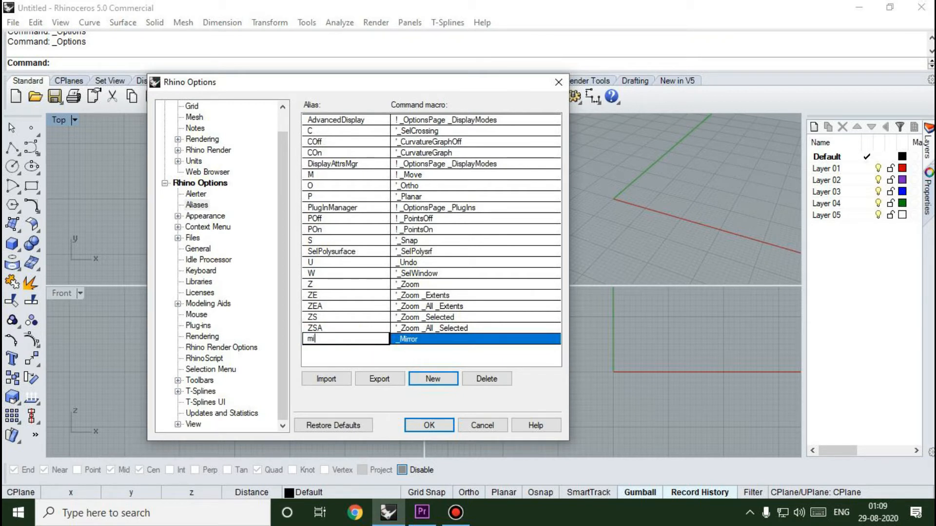
click(429, 425)
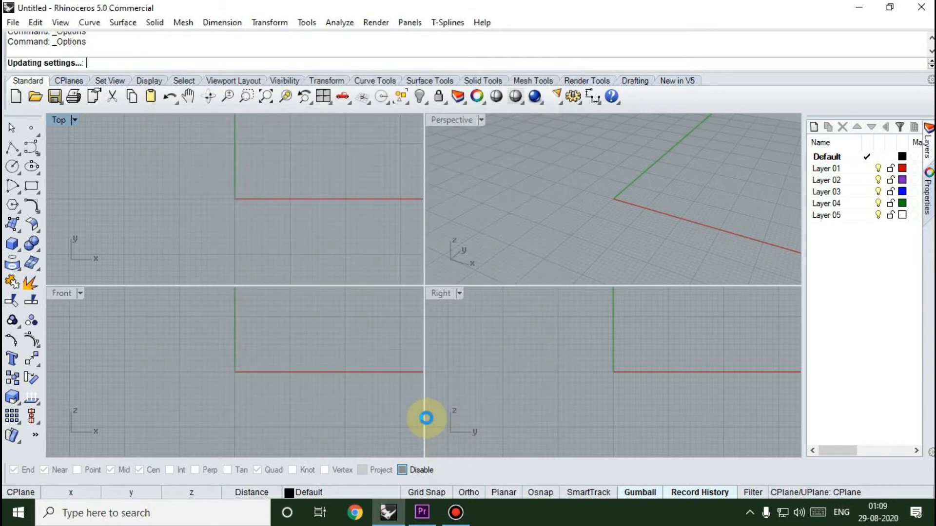
Step: In a maximized Top view, draw a circle about 6.9 mm in diameter on the negative X side, above the X axis
double_click(60, 122)
scroll(275, 244, down, 3)
right_drag(327, 258, 270, 248)
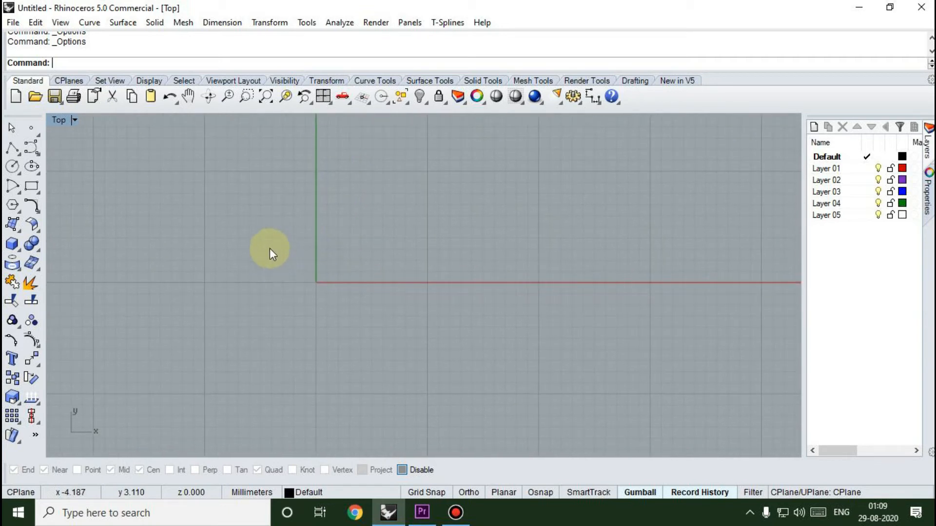
click(14, 168)
click(203, 218)
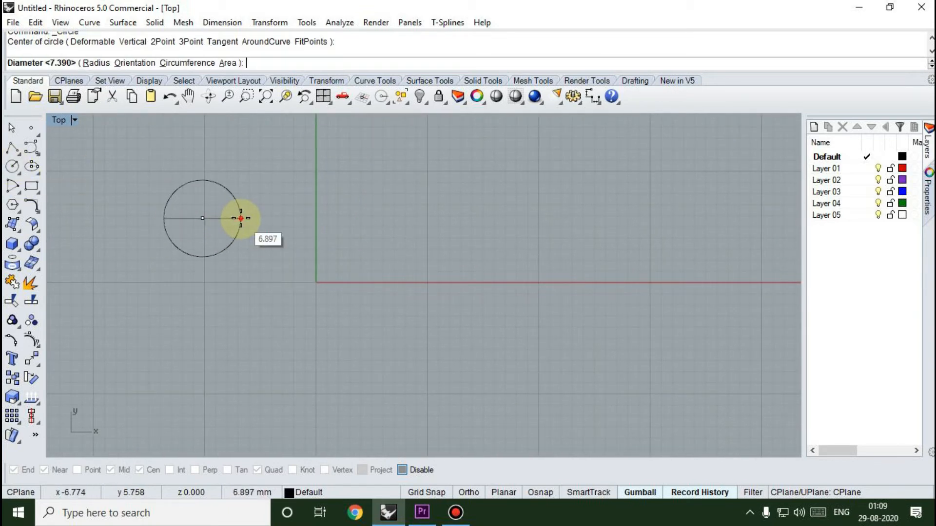
click(241, 218)
Step: Try mirroring the circle with the Mirror tool across a slanted line near the Y axis, and undo the mirror
click(231, 205)
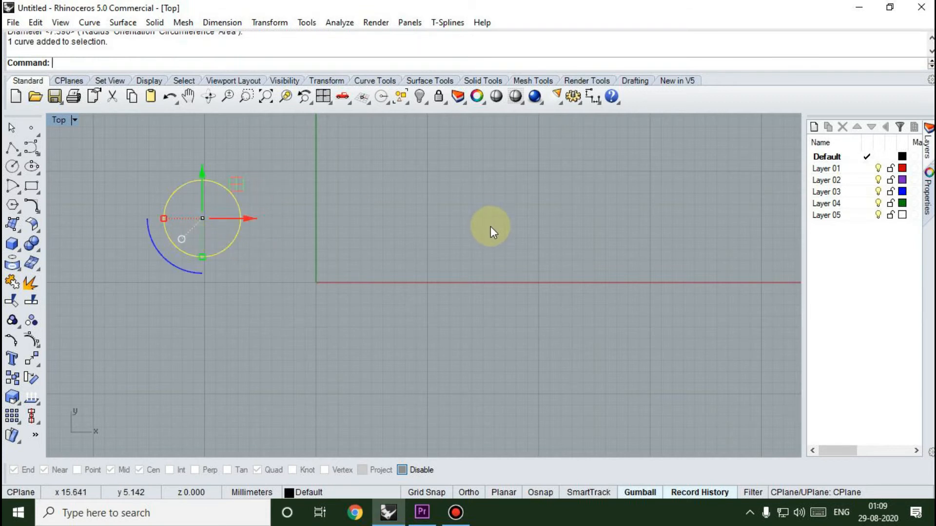
click(33, 359)
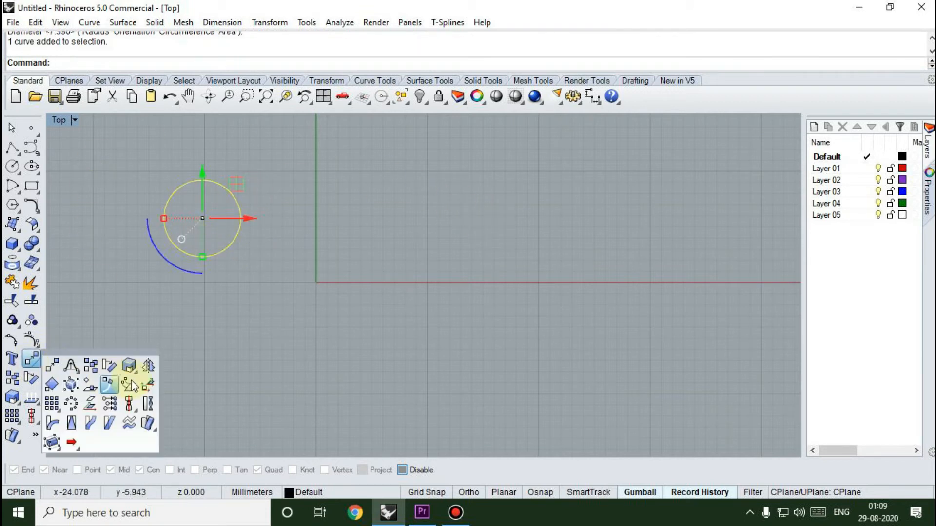
click(144, 357)
click(328, 275)
click(300, 188)
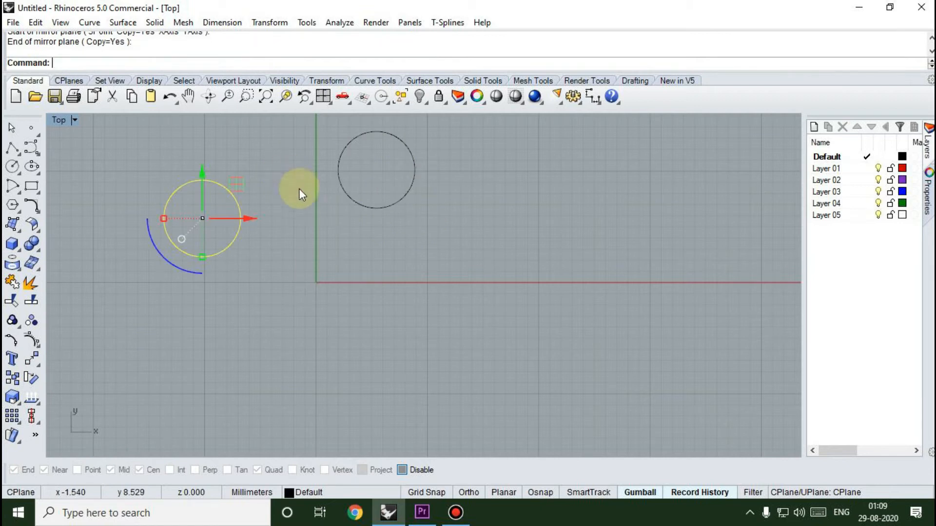
key(ctrl+z)
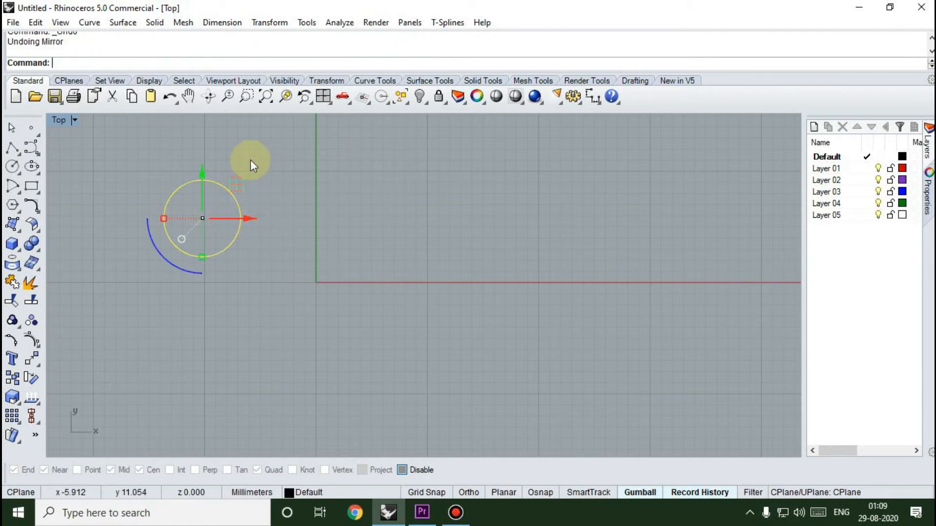
Step: Mirror the circle using the mi alias across a nearly vertical line between the circle and the Y axis, and deselect everything
drag(250, 160, 189, 241)
text(i)
key(Return)
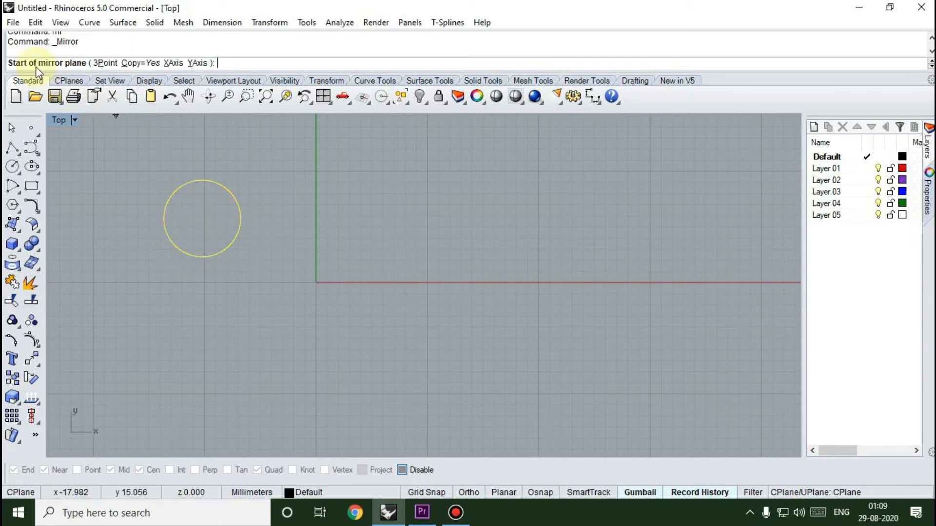
click(271, 204)
click(268, 155)
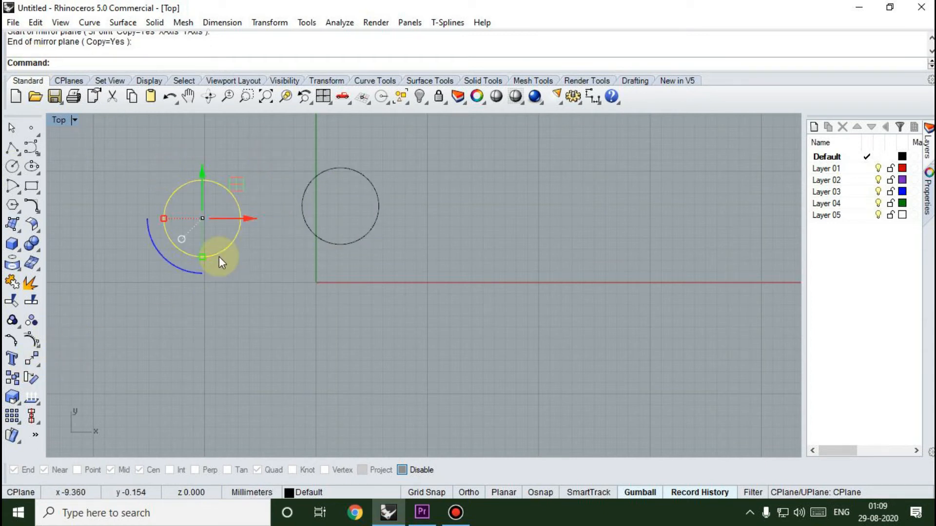
click(281, 152)
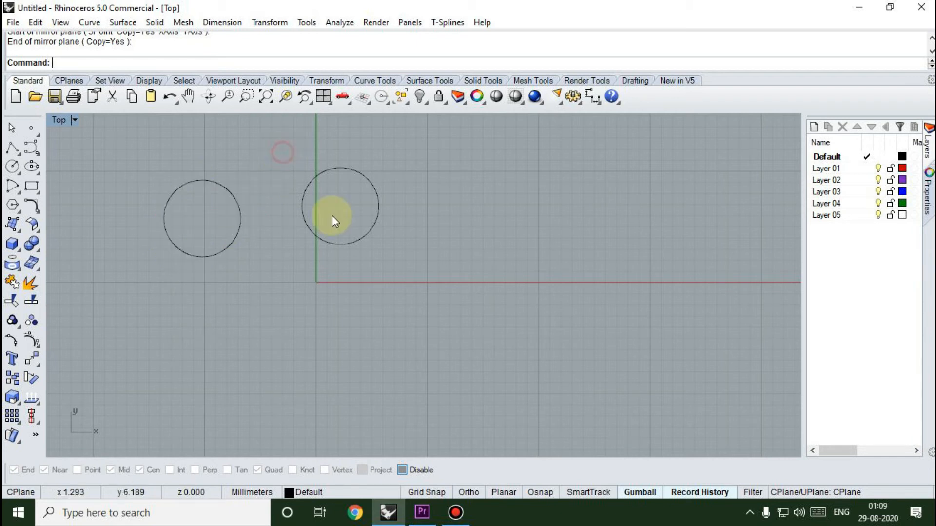
Step: Delete the PlugInManager alias from the alias list in the Rhino options
click(574, 96)
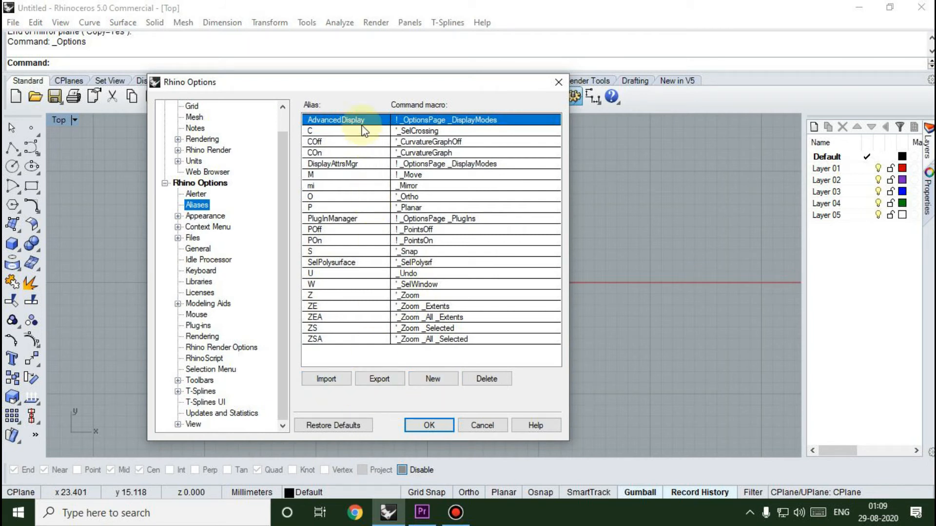
click(351, 142)
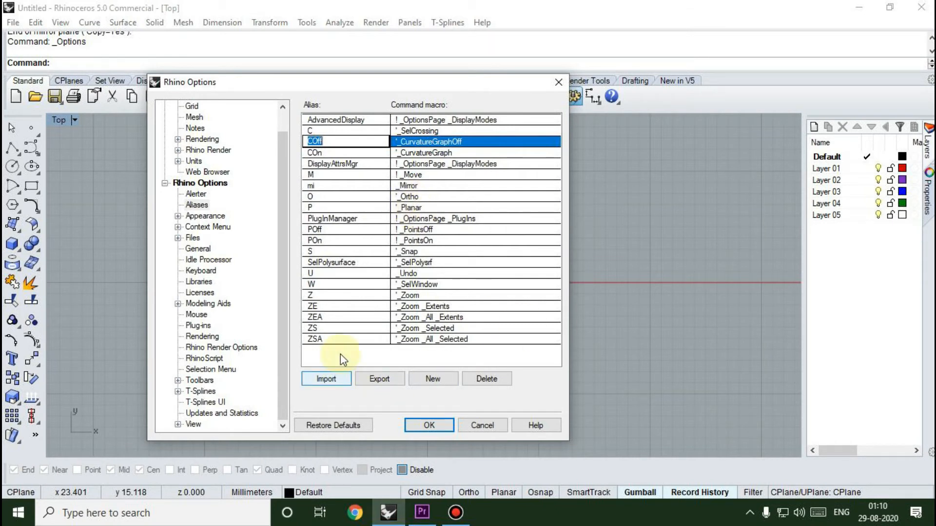
key(Escape)
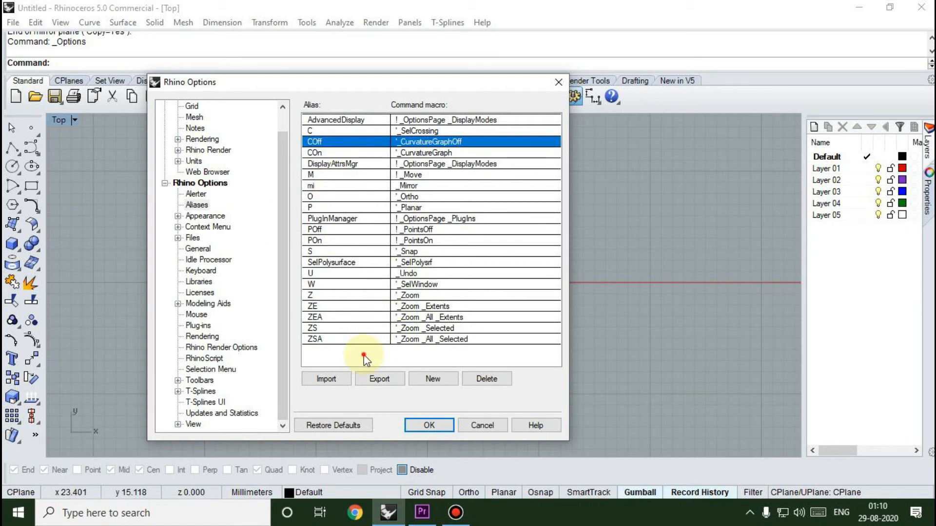
click(348, 152)
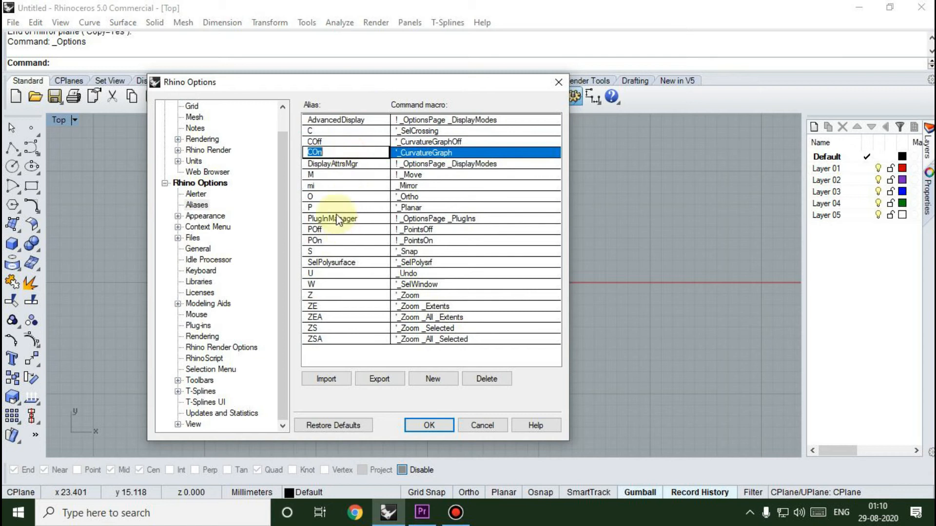
double_click(328, 207)
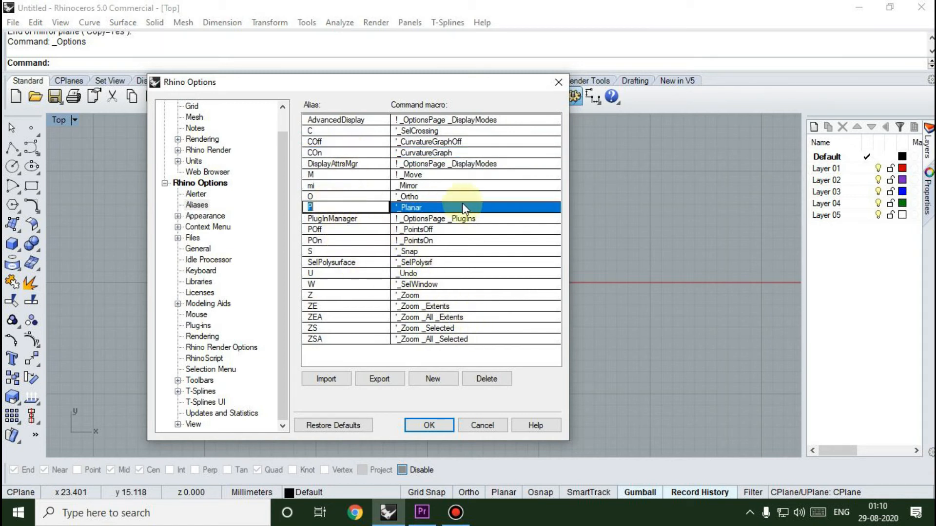
double_click(388, 219)
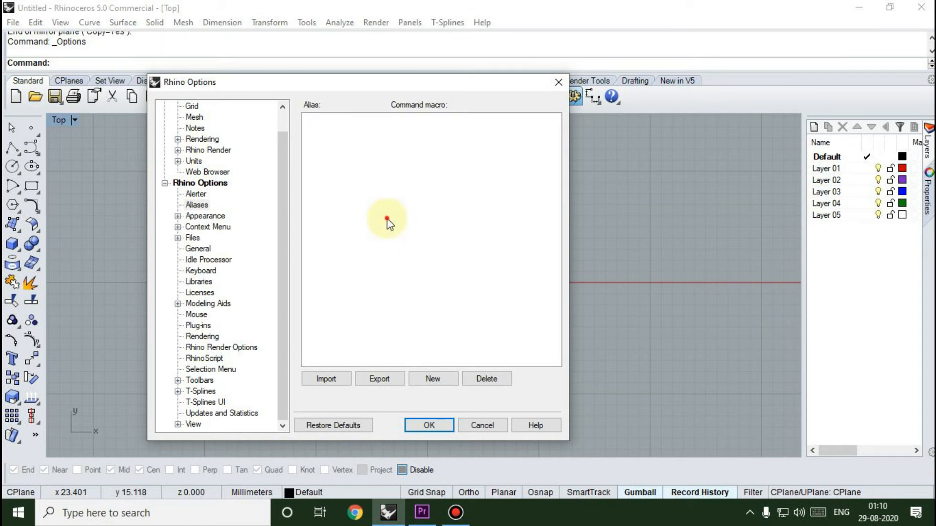
click(490, 381)
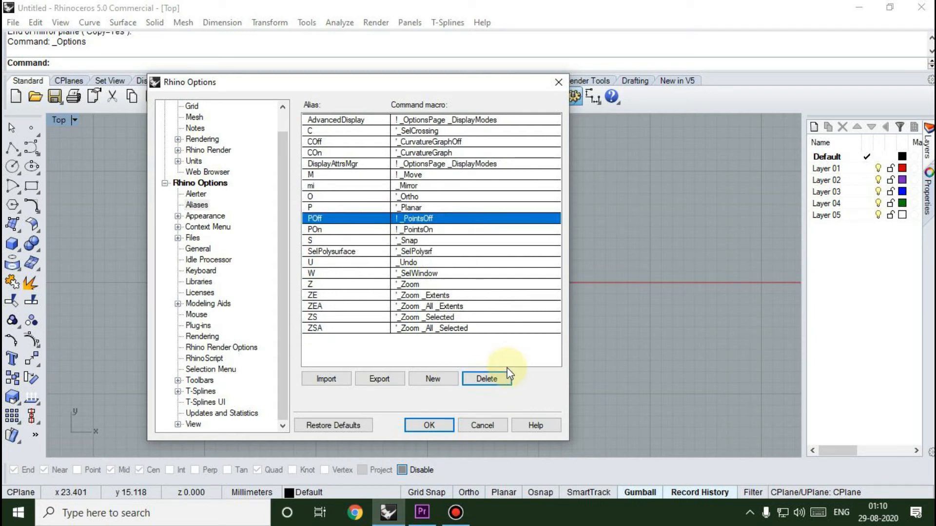
Step: Import the command aliases from hot key.txt in the STUDENT folder on the Desktop, replacing all existing aliases
click(327, 382)
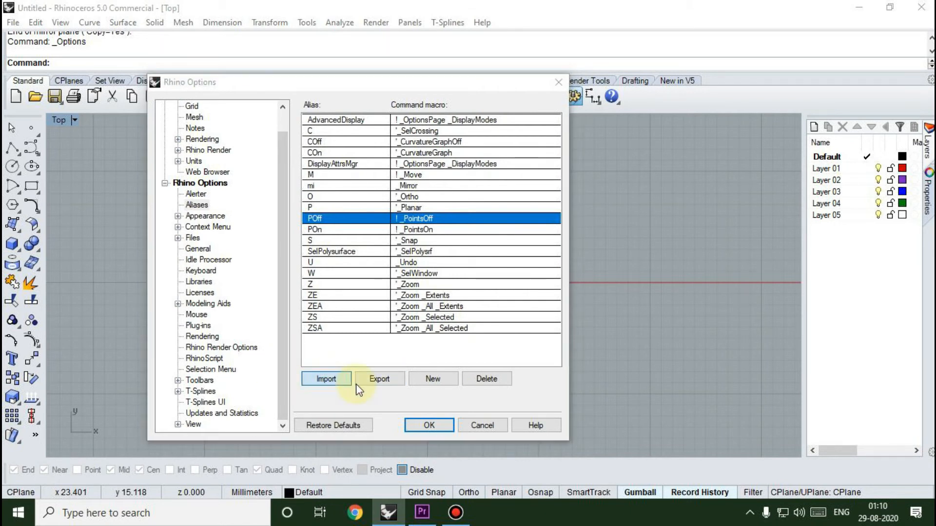
click(57, 147)
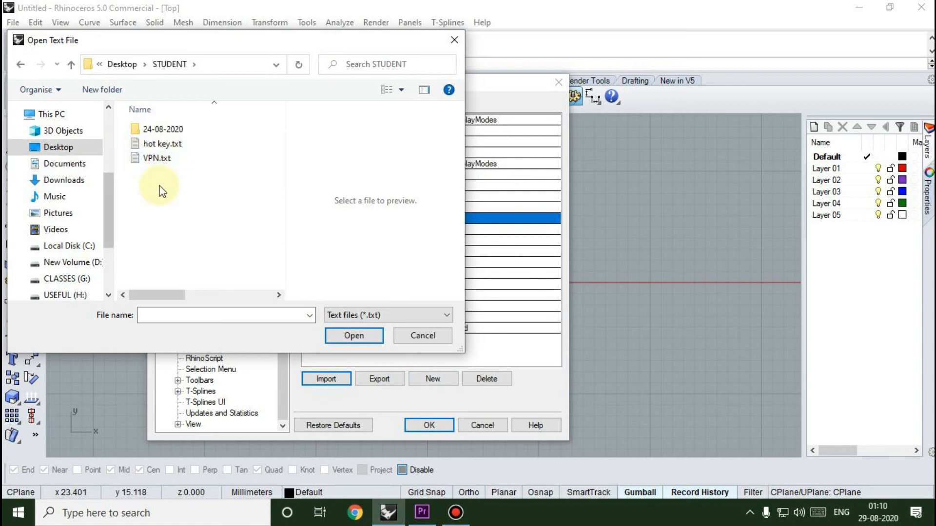
click(62, 151)
click(199, 249)
click(62, 150)
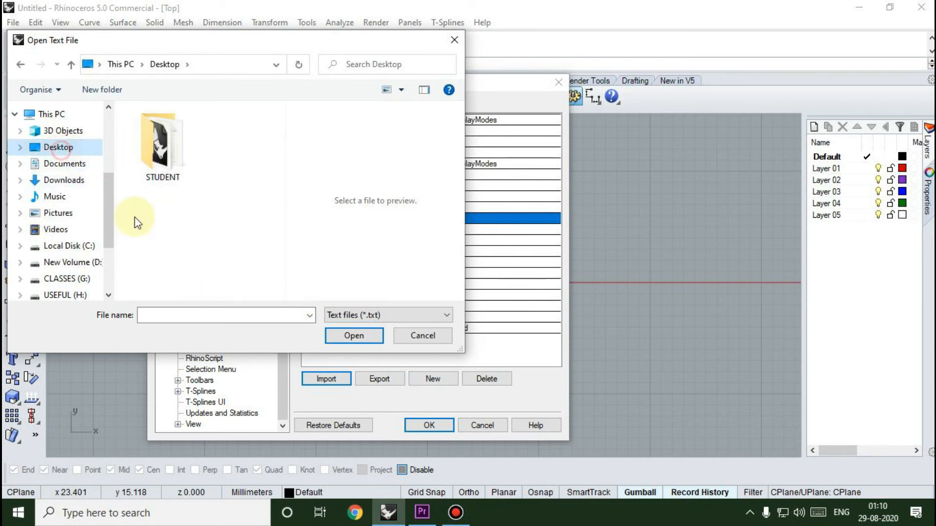
click(163, 151)
double_click(163, 151)
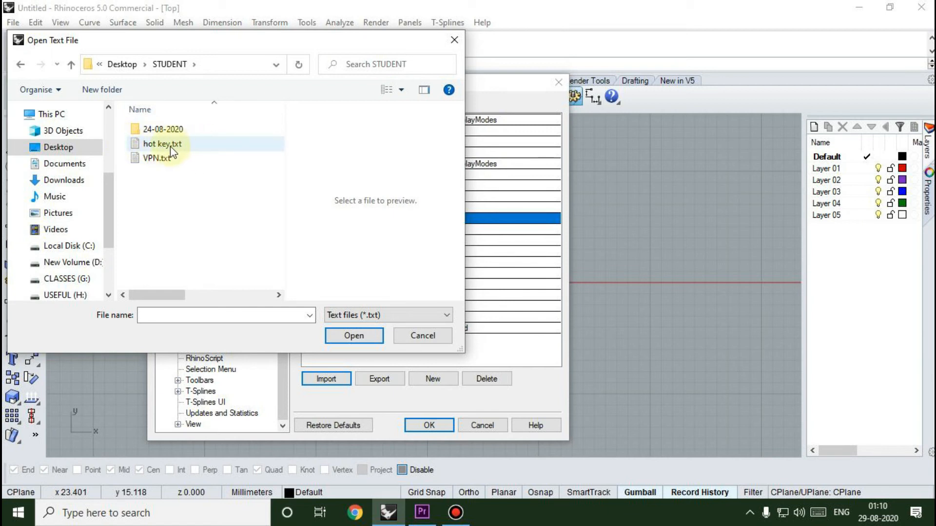
click(153, 149)
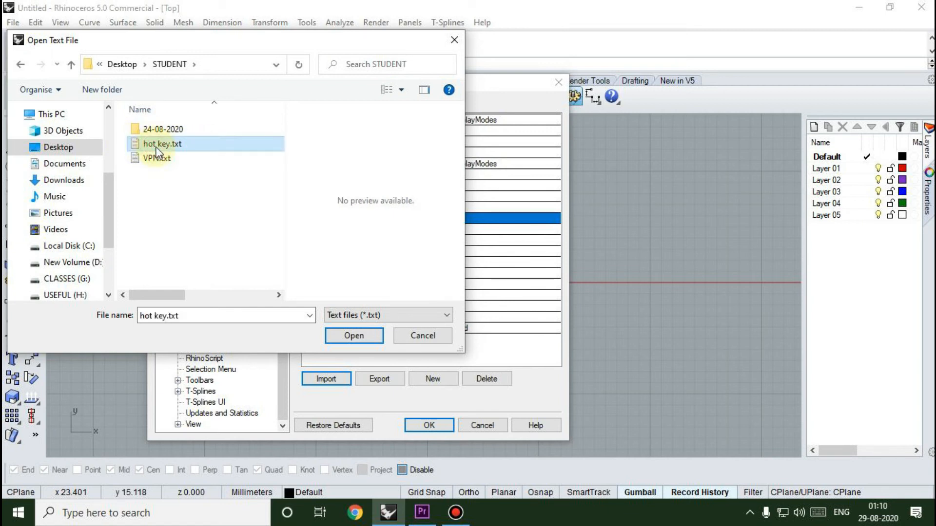
click(361, 336)
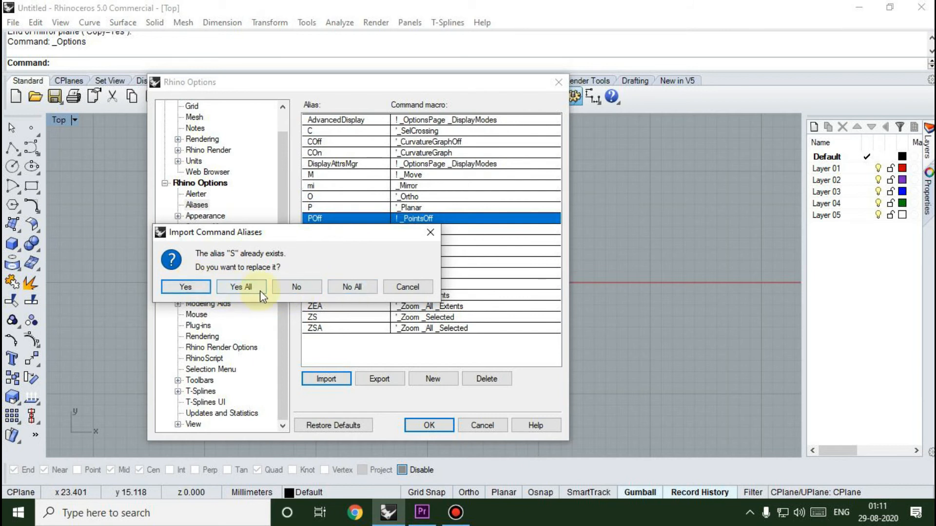
click(244, 289)
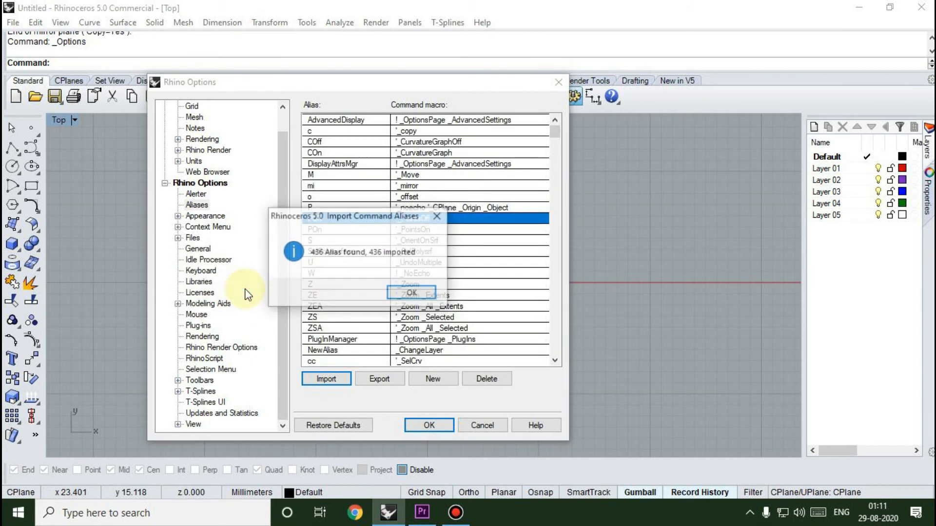
click(430, 294)
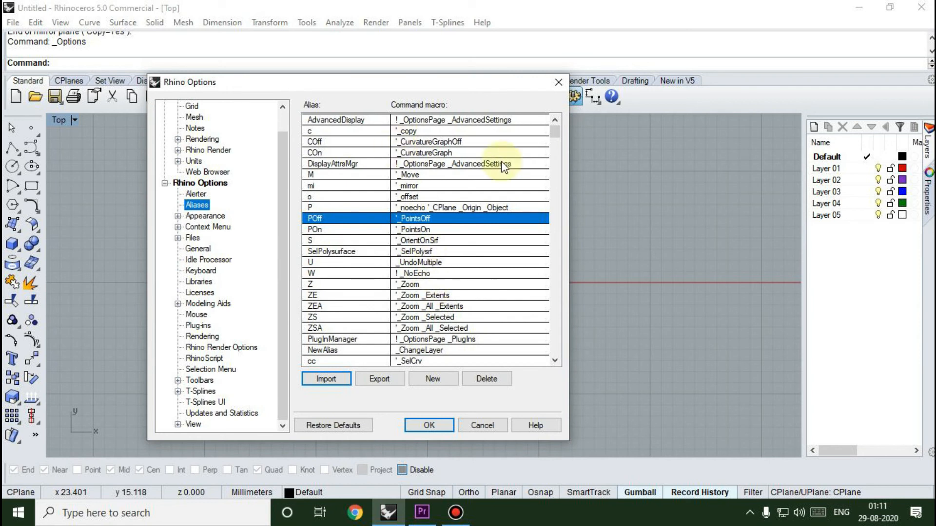
Step: Look through the imported aliases and export the alias list to the Desktop as hot key.txt
drag(556, 132, 540, 312)
click(537, 284)
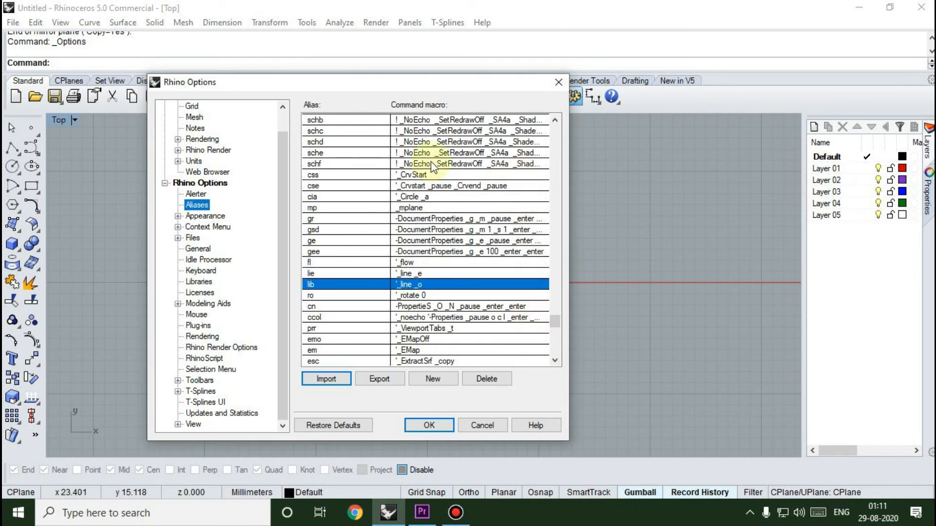
click(419, 164)
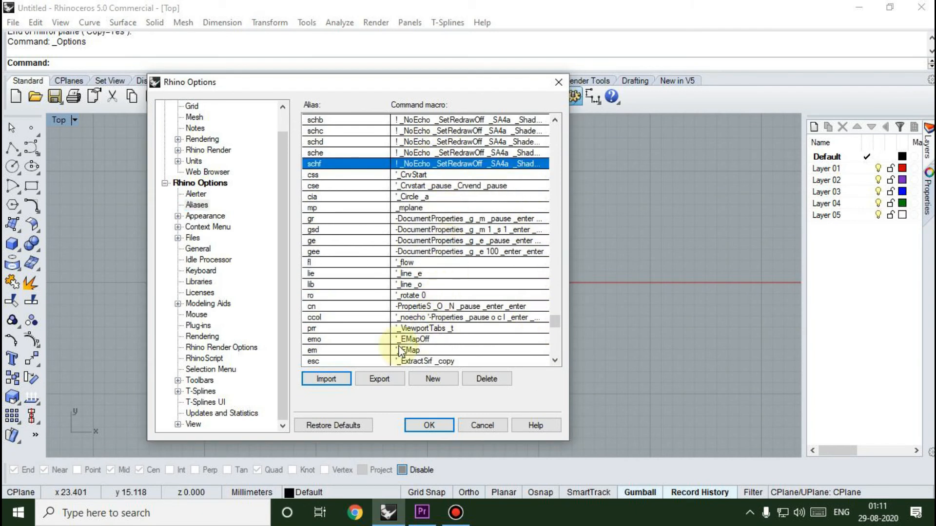
click(380, 379)
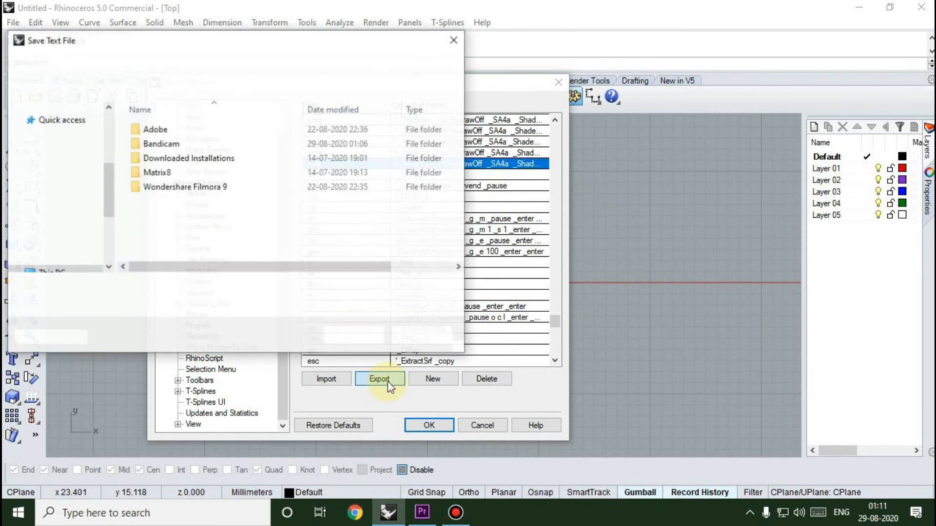
click(86, 147)
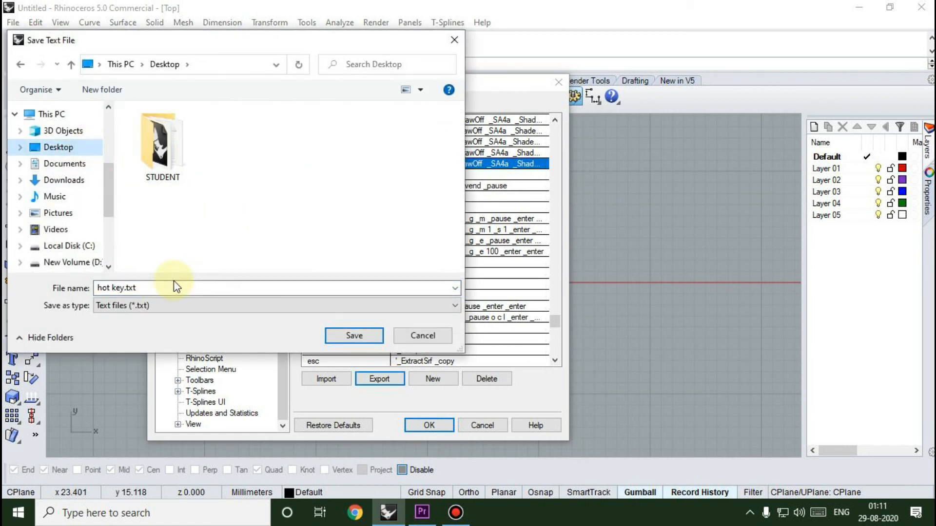
click(351, 341)
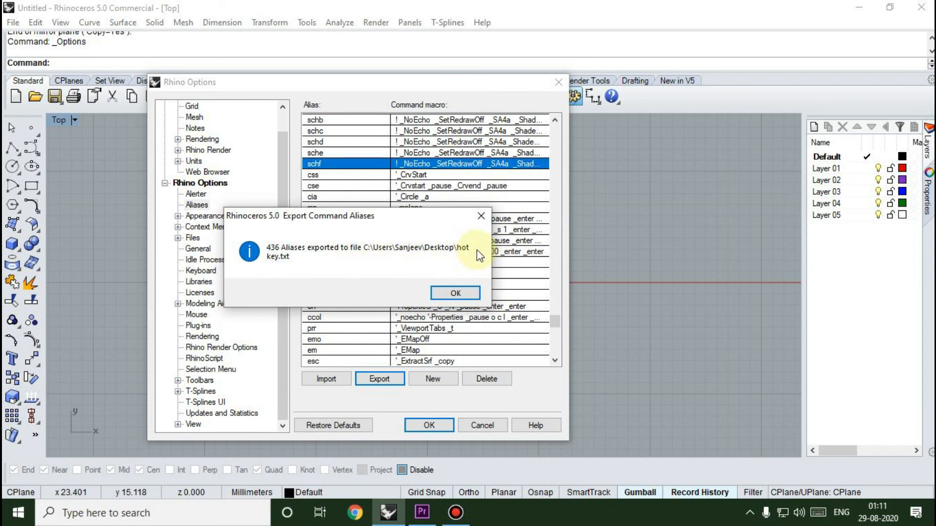
click(466, 293)
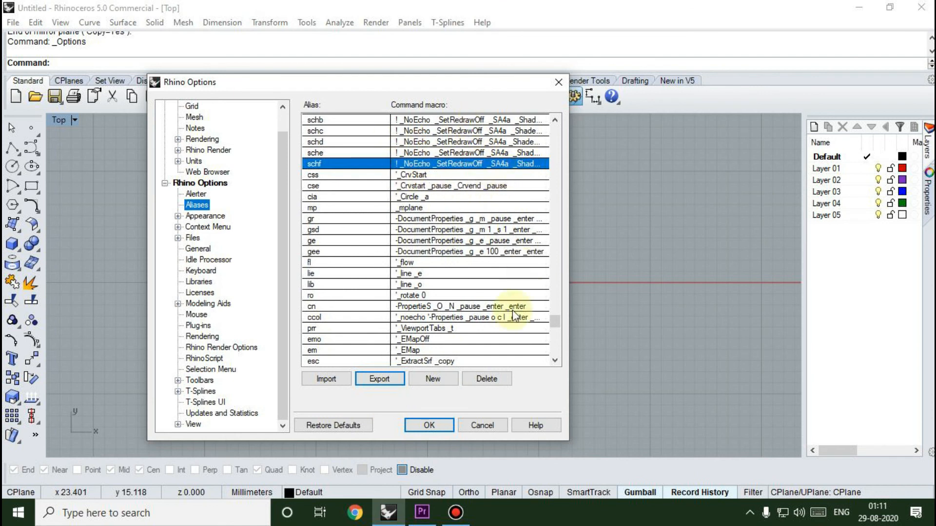
Step: Restore the default command aliases, accept replacing the current ones, and apply the Rhino options
click(333, 425)
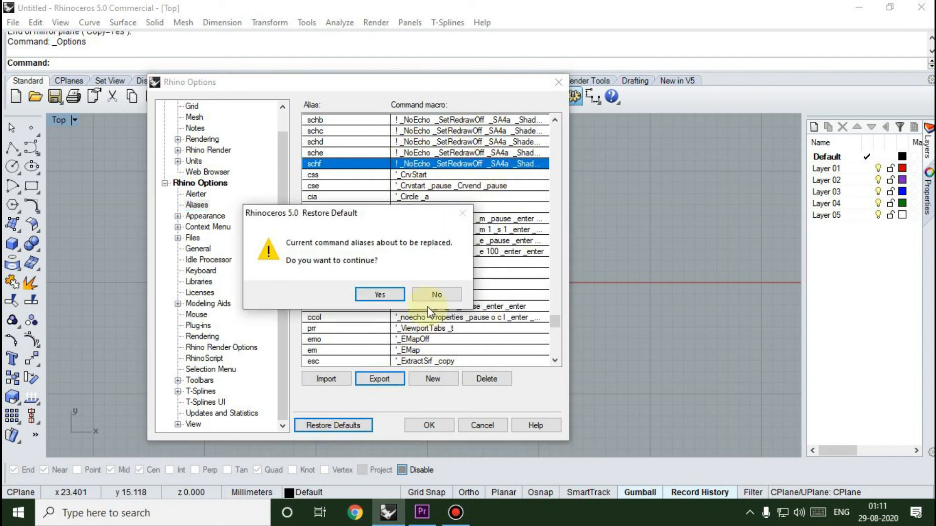
click(383, 295)
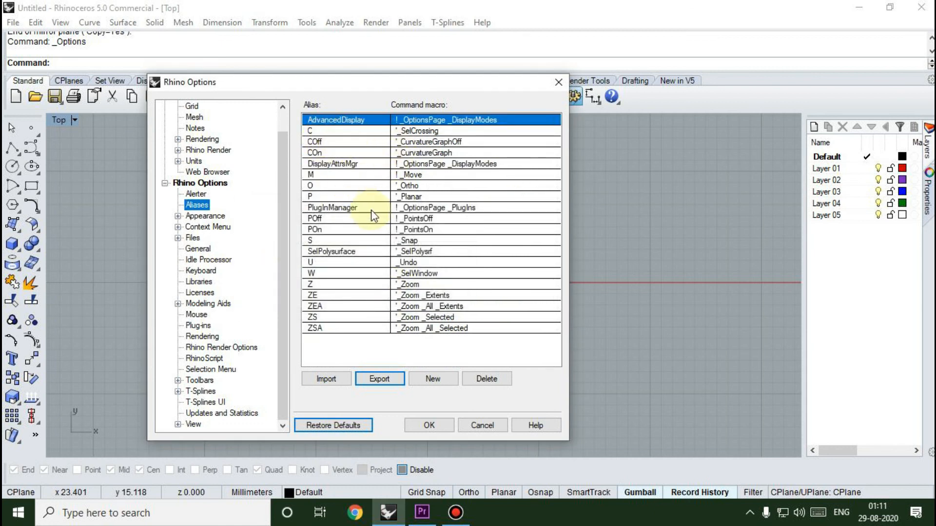
click(447, 429)
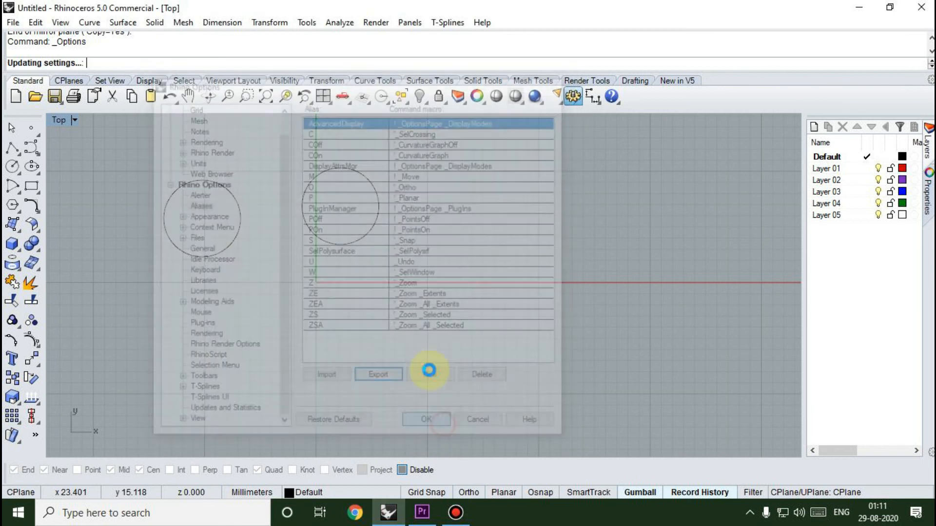